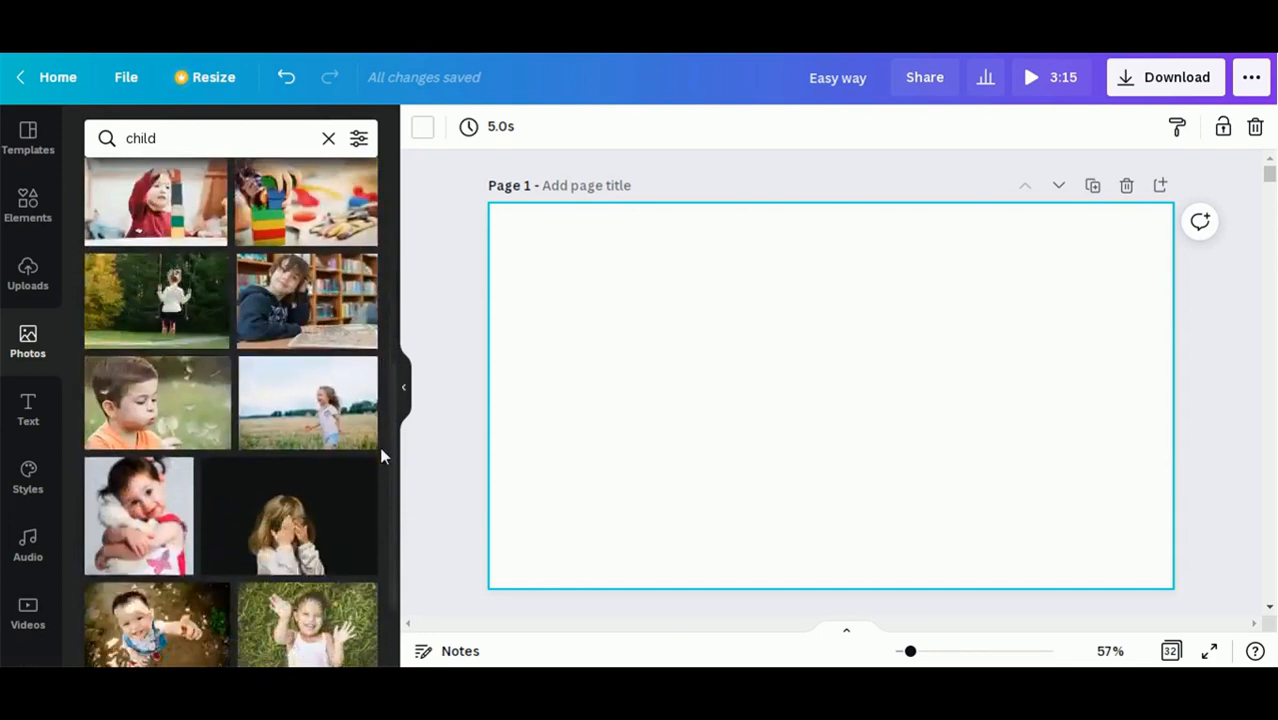
# Add the photo of the curly-haired child against the dark background to page 1 and crop its sides in close to the child
pyautogui.scroll(-1, 393, 531)
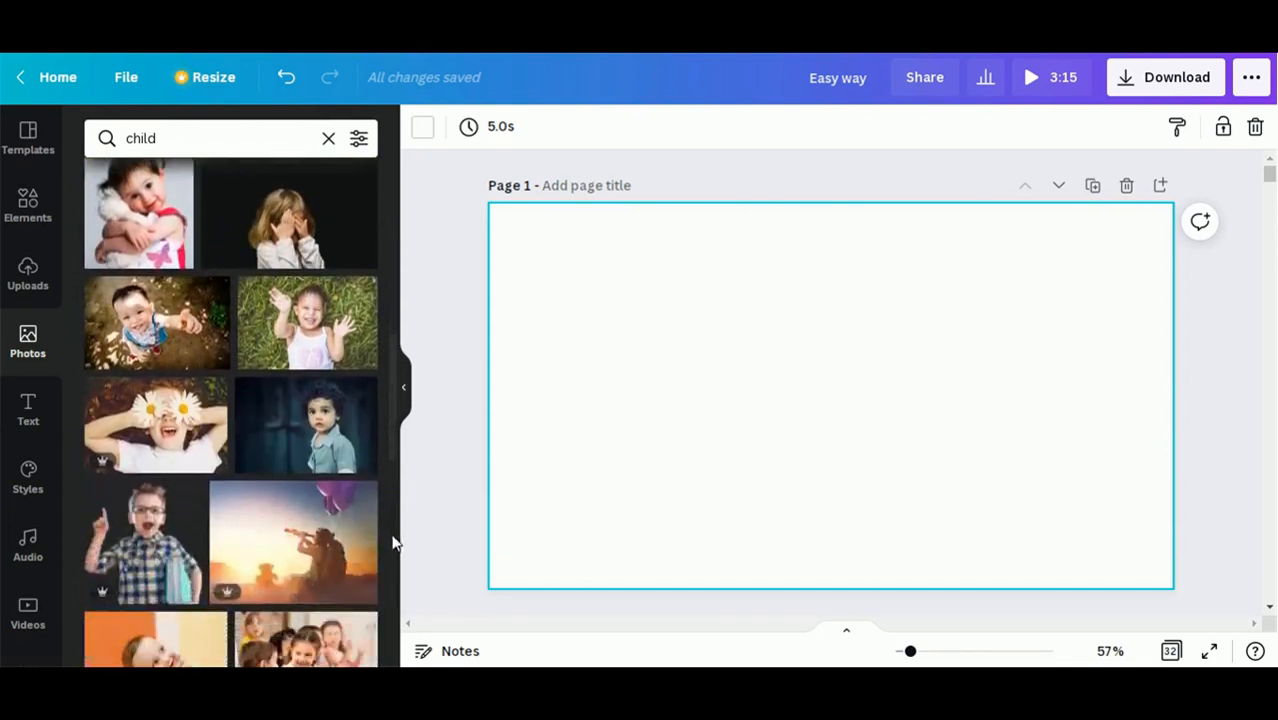
pyautogui.click(315, 440)
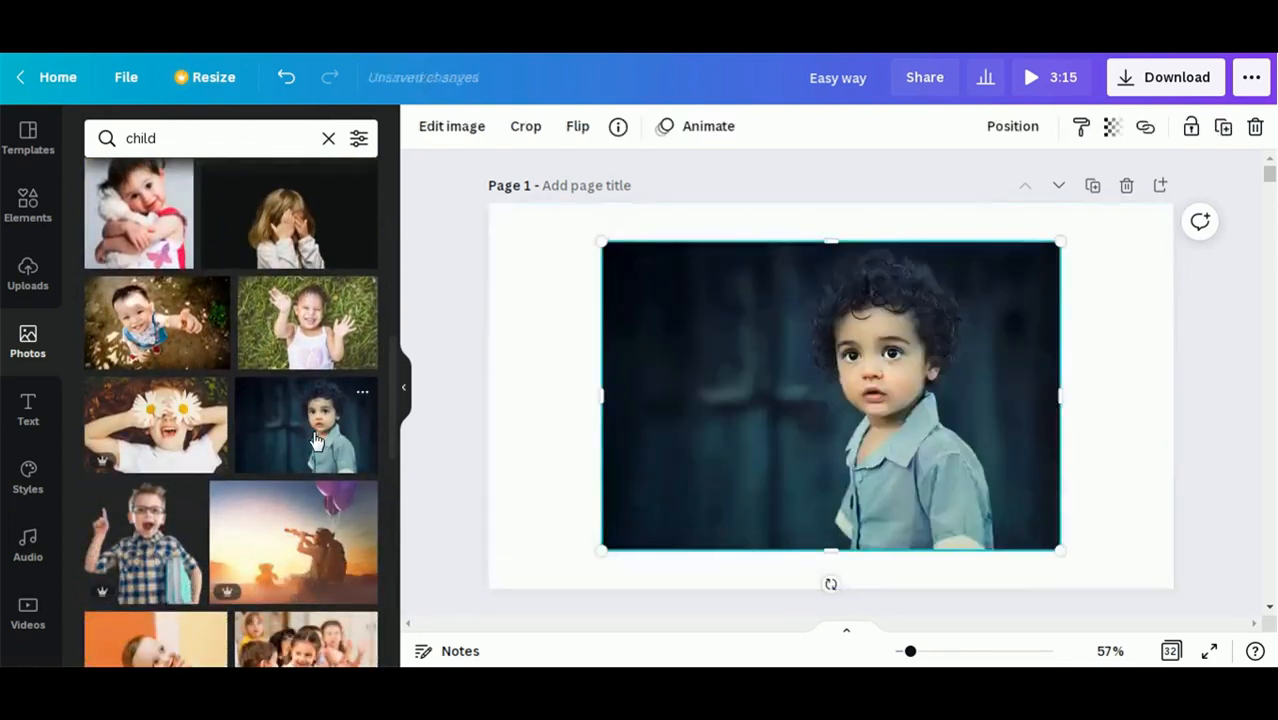
pyautogui.click(526, 134)
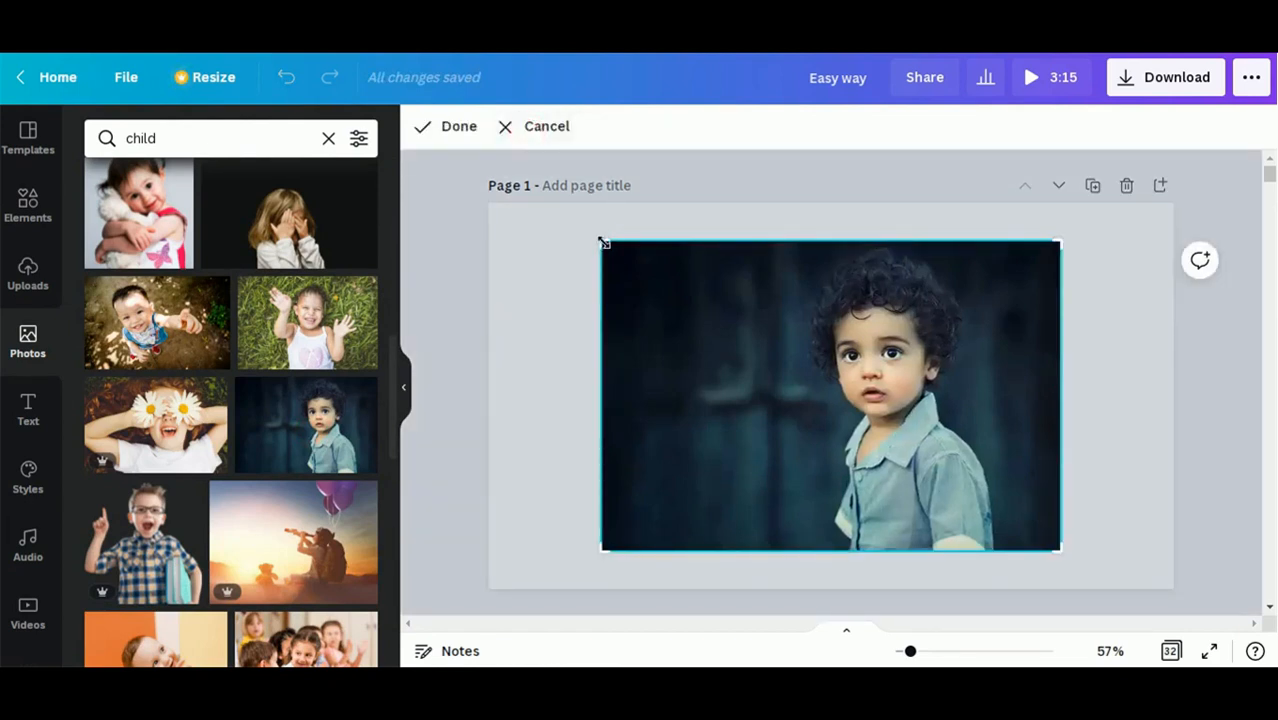
pyautogui.moveTo(601, 241); pyautogui.dragTo(761, 238)
pyautogui.moveTo(1057, 242); pyautogui.dragTo(1021, 241)
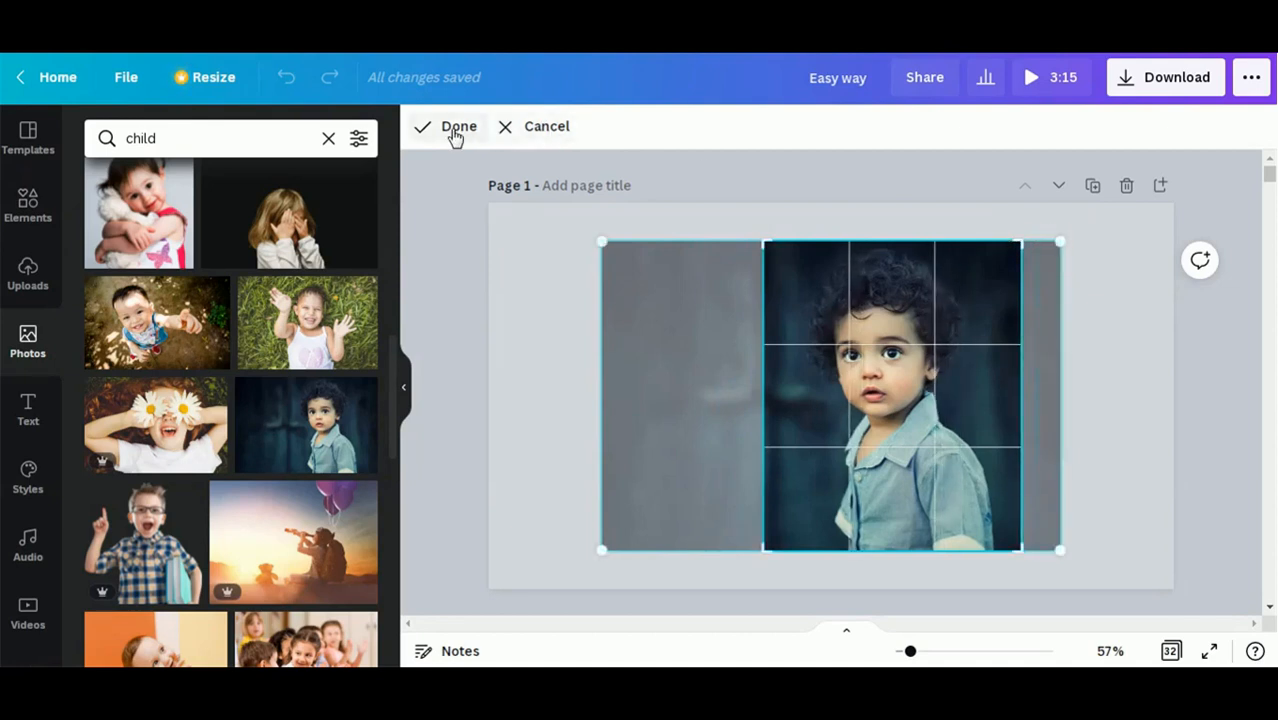
pyautogui.click(462, 134)
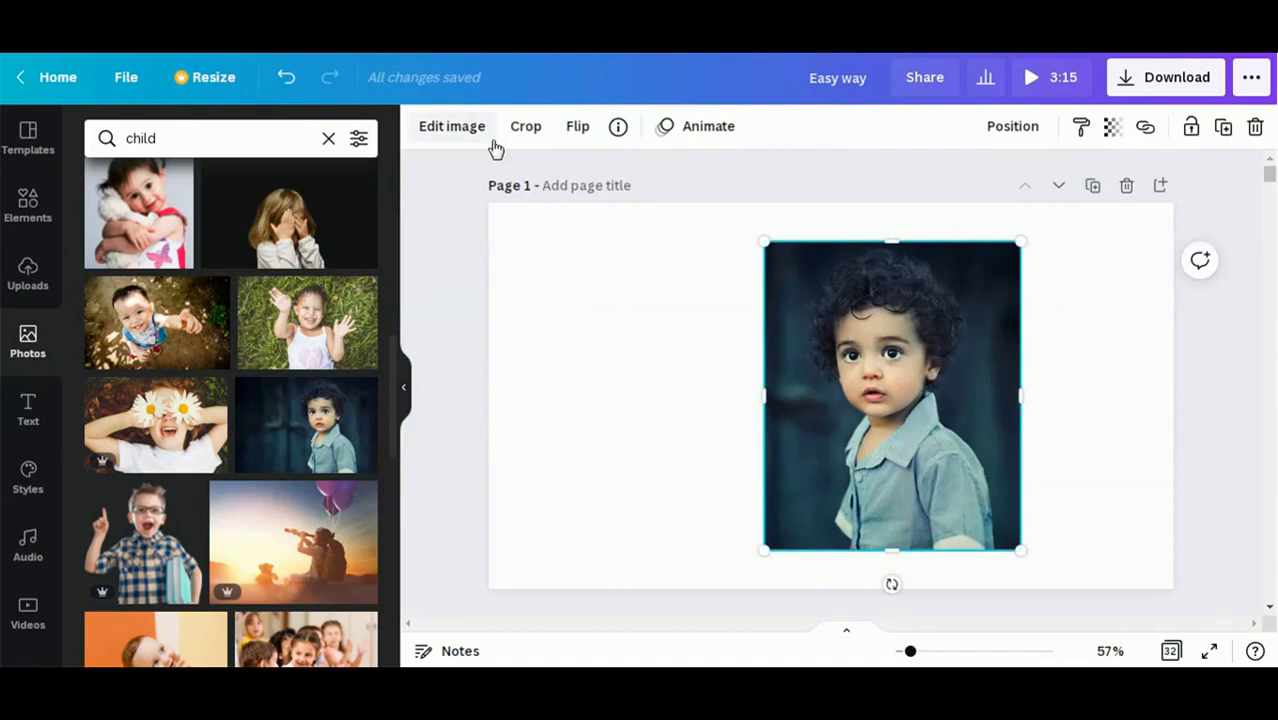
# Remove the background from the cropped child photo and apply the result
pyautogui.click(455, 142)
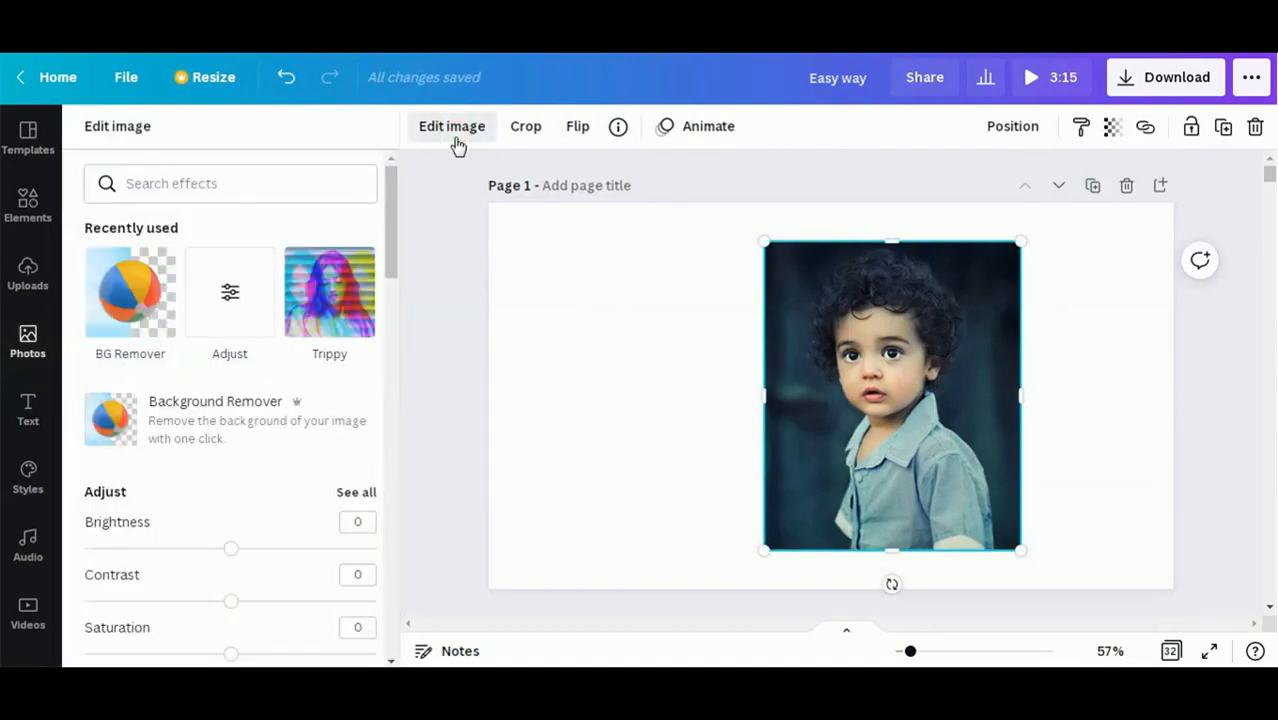
pyautogui.click(128, 328)
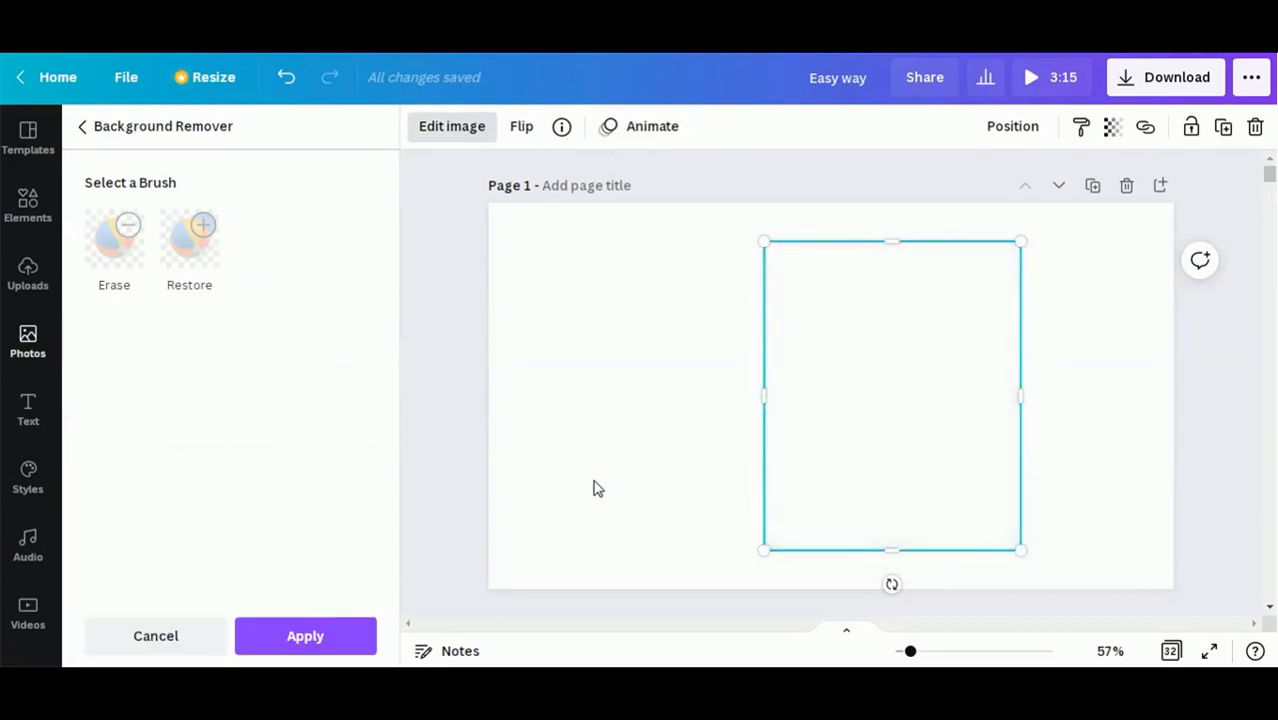
pyautogui.click(310, 640)
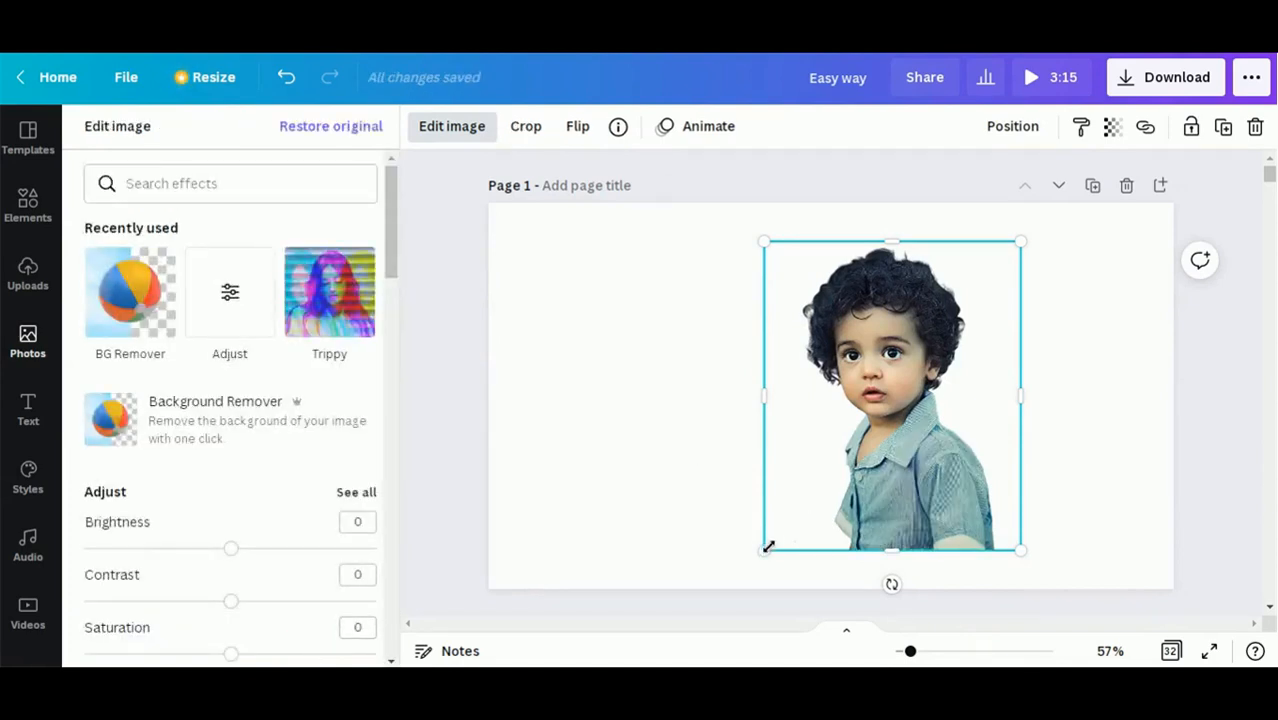
# Enlarge the child cutout slightly and place it near the page's centre, resting on the lower page edge
pyautogui.moveTo(768, 547); pyautogui.dragTo(742, 578)
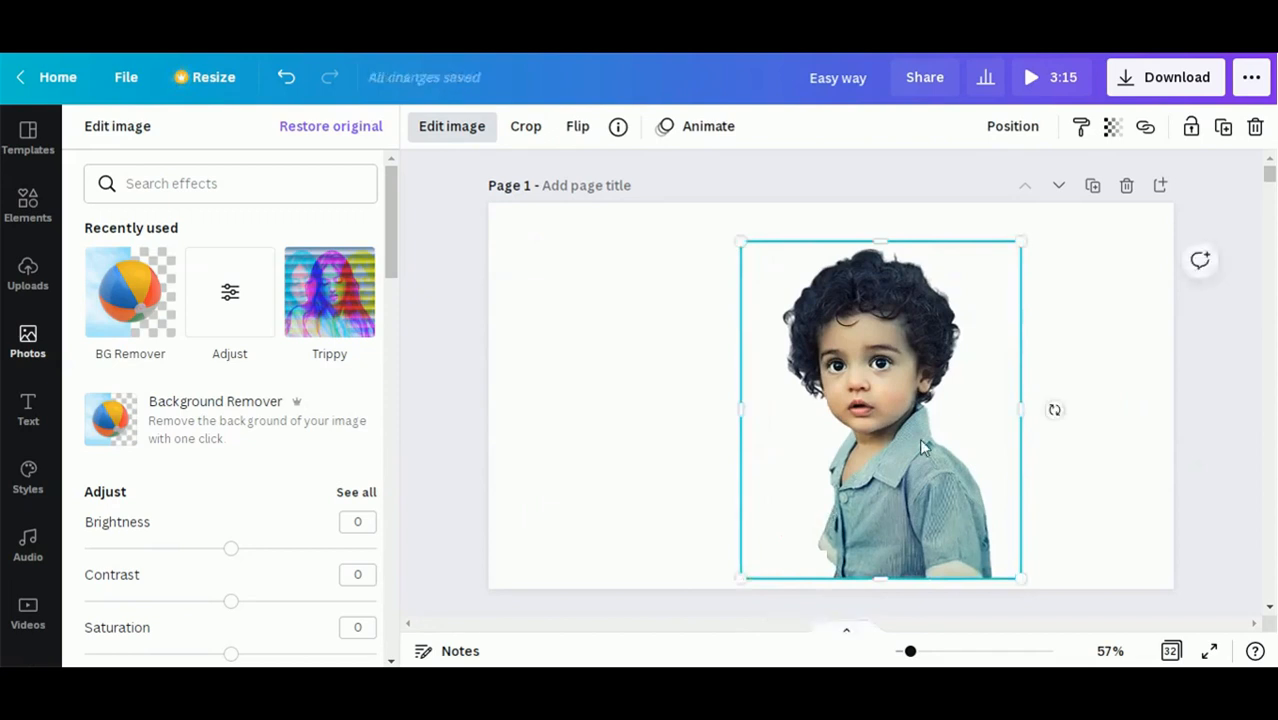
pyautogui.moveTo(919, 438); pyautogui.dragTo(887, 453)
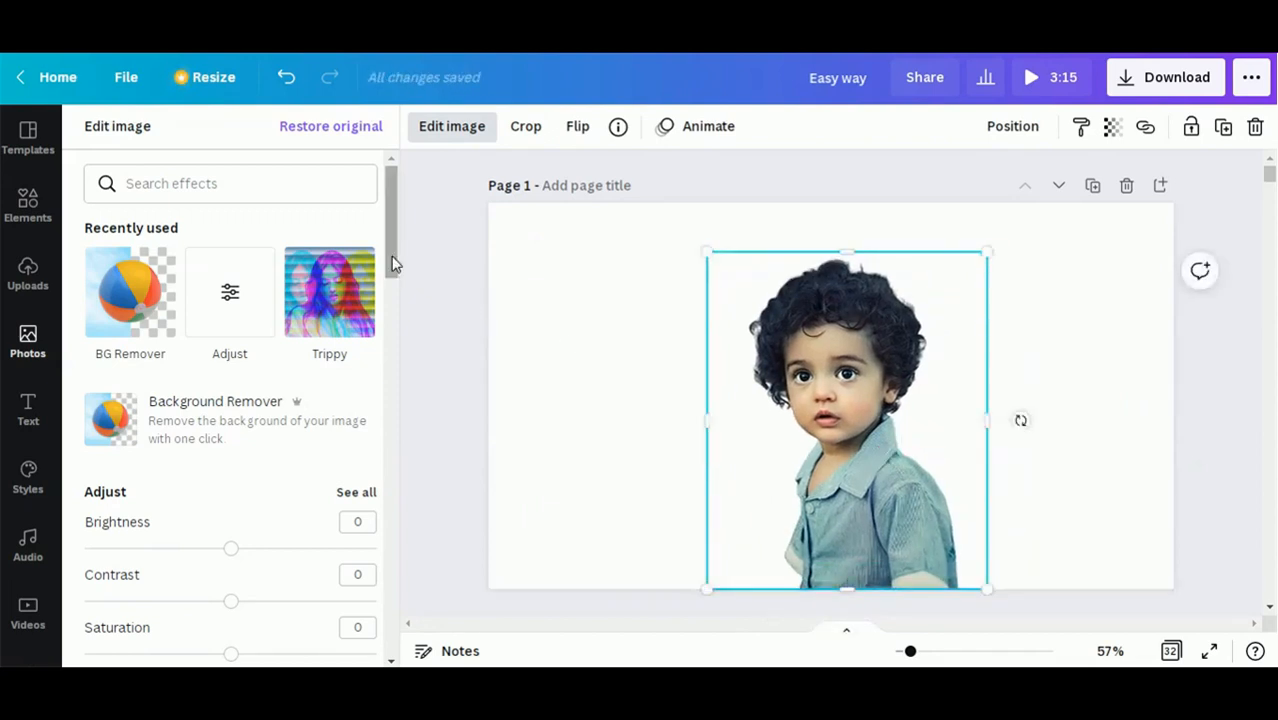
# Apply the Trippy Trace effect to the child cutout with Brightness 0.31, Power 1.14, Colorize 0 and RGB Shift Amount 0
pyautogui.moveTo(392, 263); pyautogui.dragTo(399, 514)
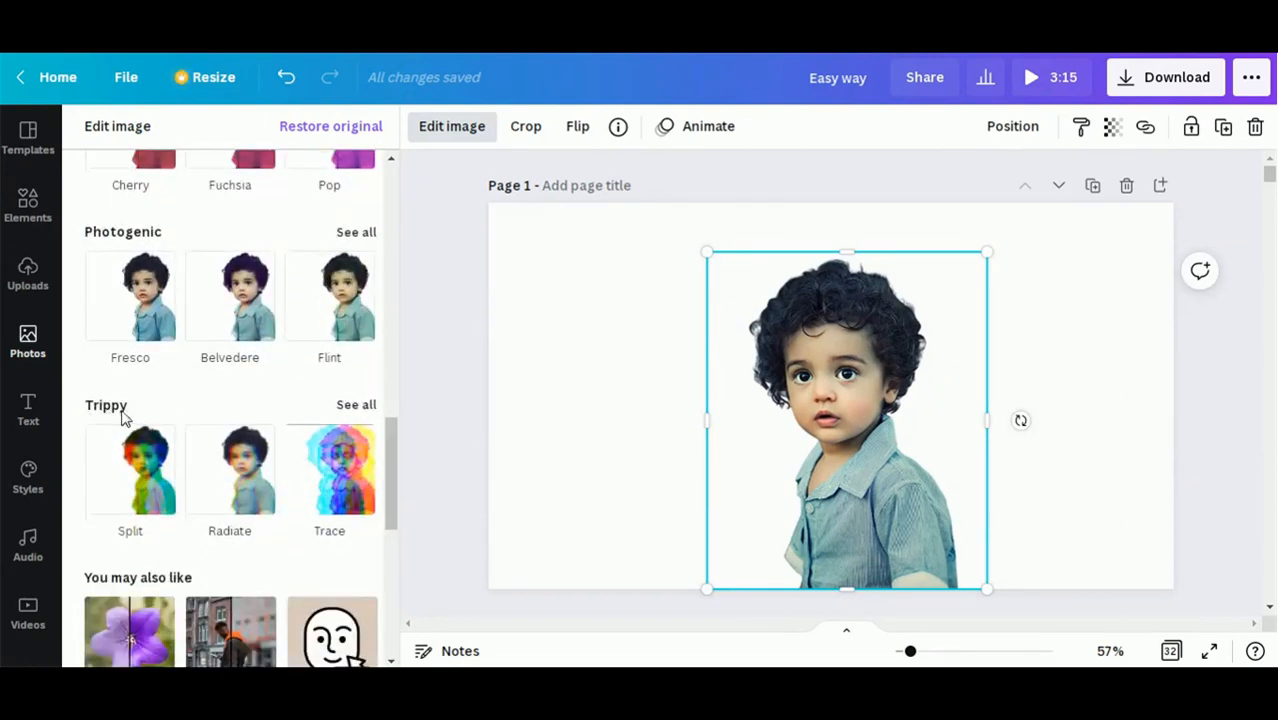
pyautogui.click(322, 492)
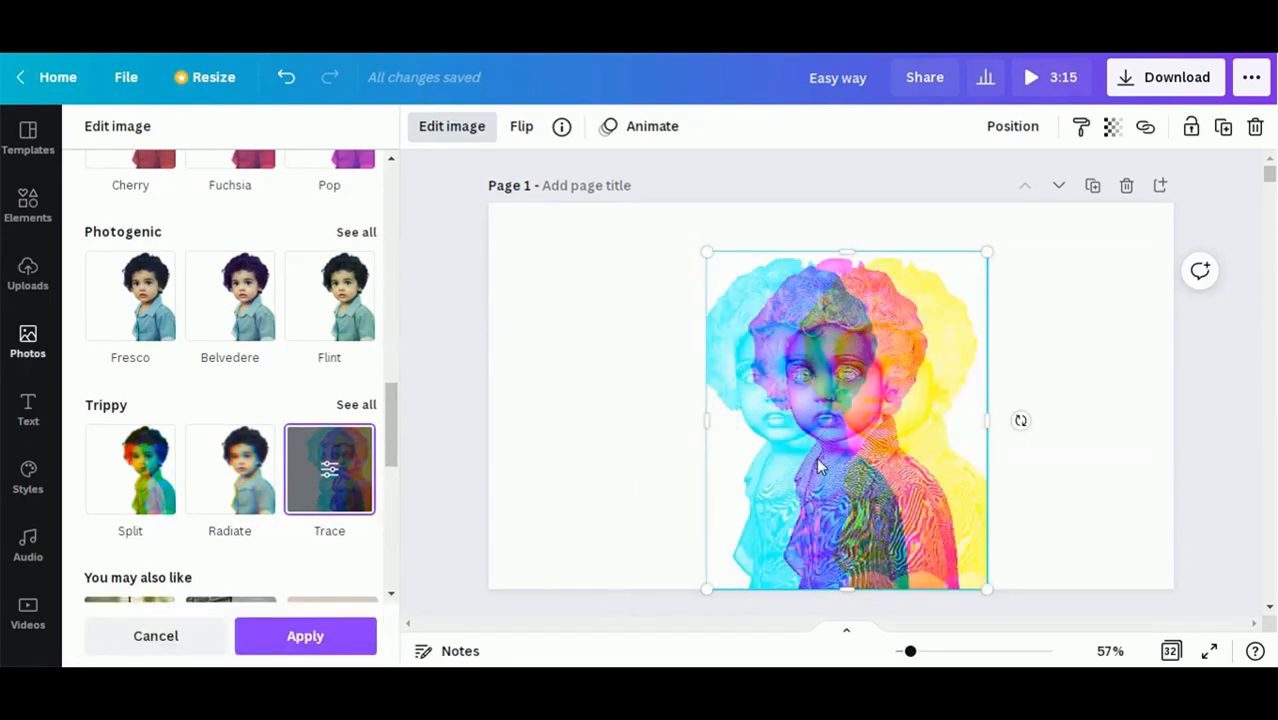
pyautogui.click(329, 473)
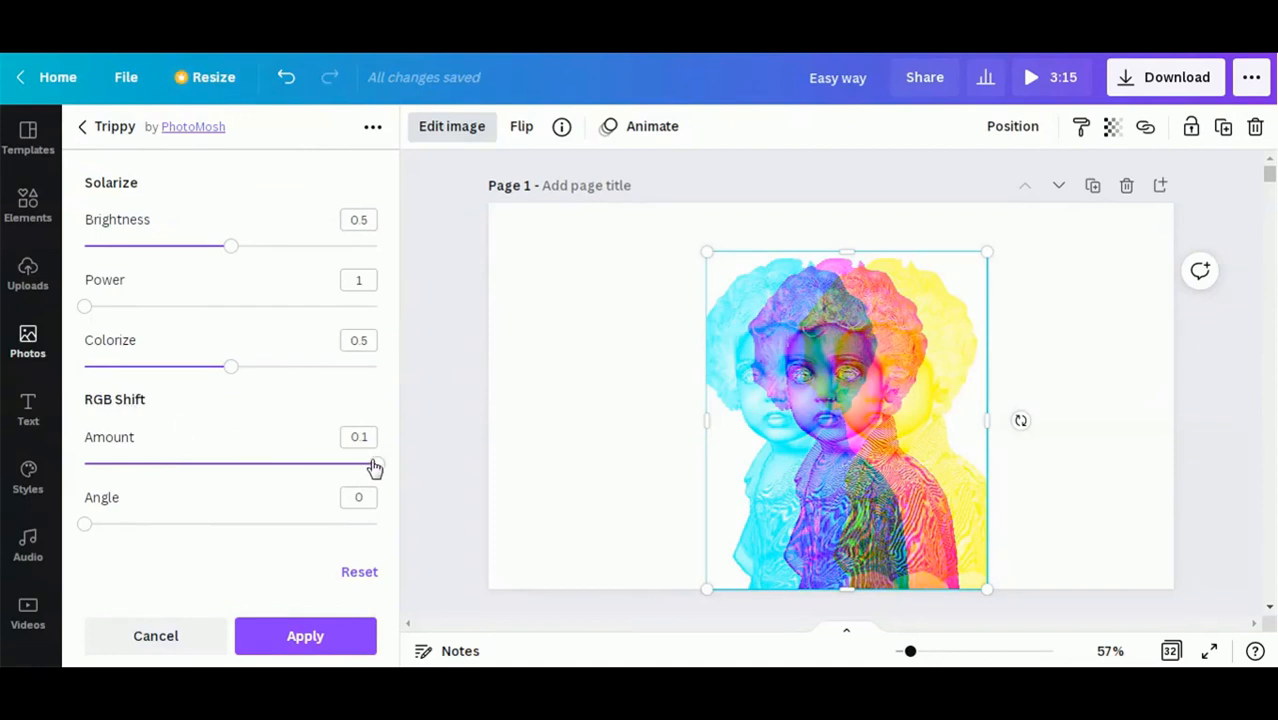
pyautogui.moveTo(362, 472); pyautogui.dragTo(81, 477)
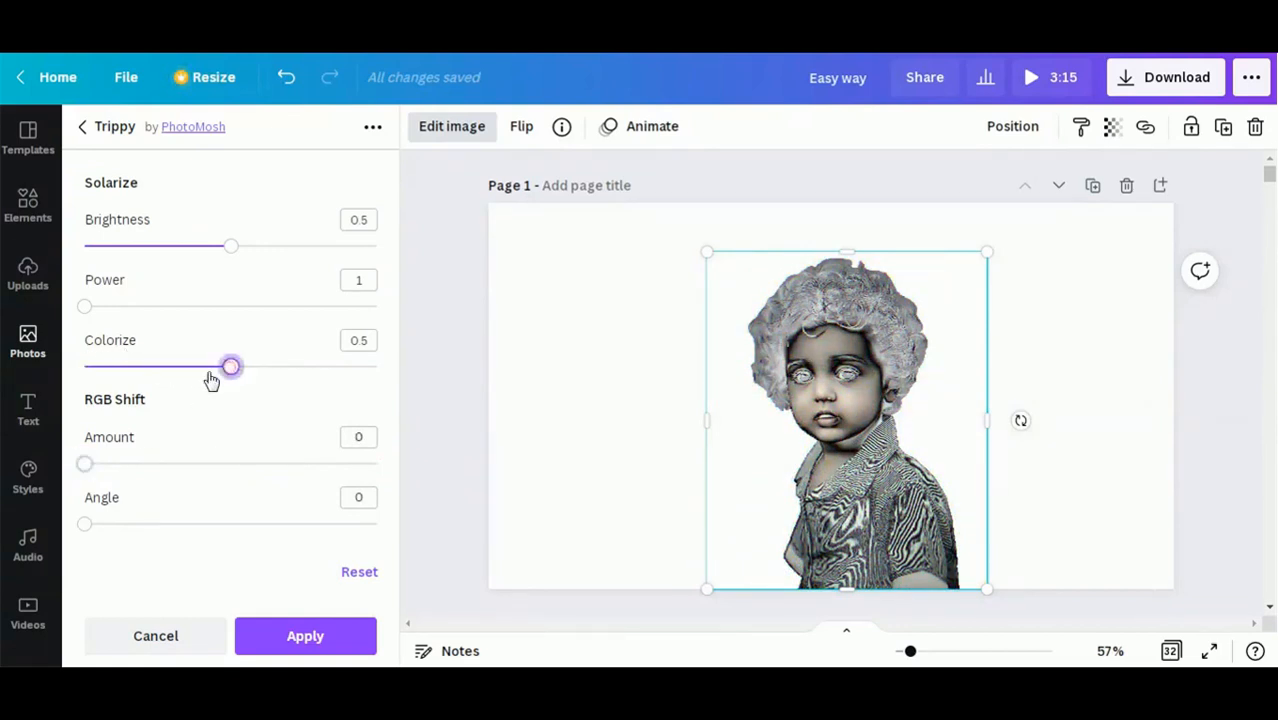
pyautogui.moveTo(211, 380); pyautogui.dragTo(78, 383)
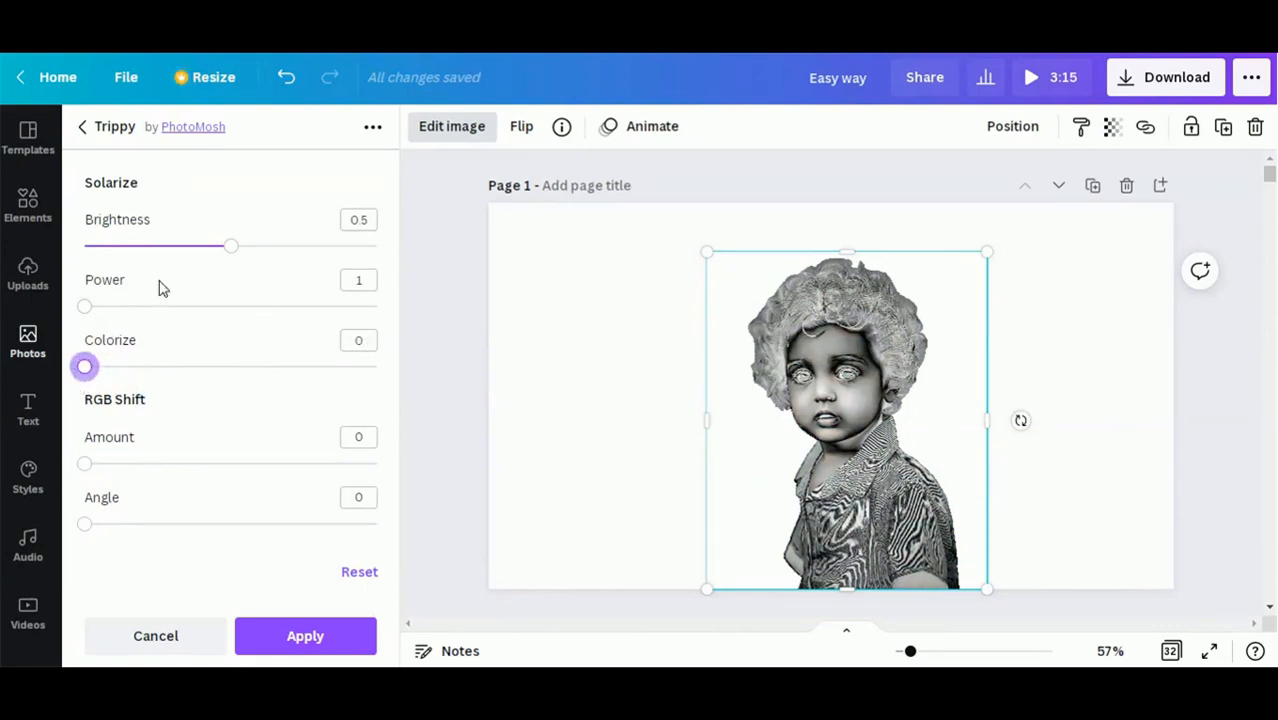
pyautogui.moveTo(88, 312)
pyautogui.mouseDown()
pyautogui.moveTo(113, 316)
pyautogui.moveTo(104, 310)
pyautogui.mouseUp()
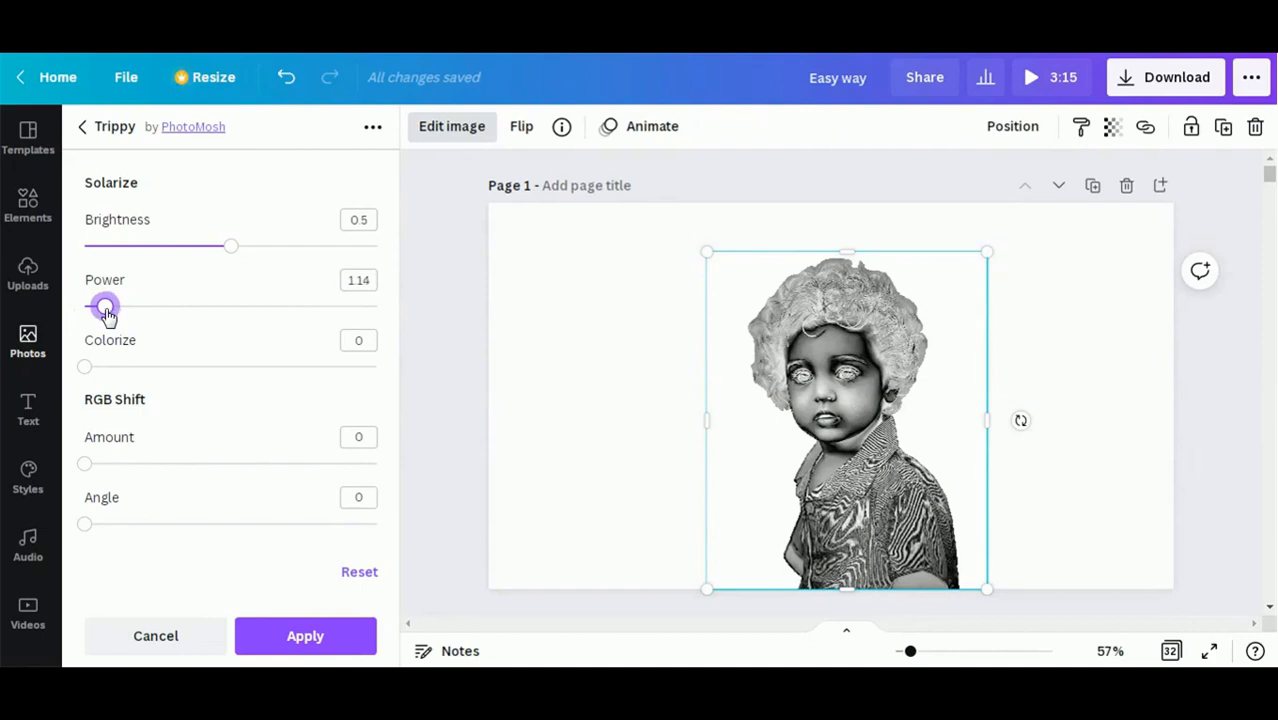
pyautogui.moveTo(231, 251); pyautogui.dragTo(137, 248)
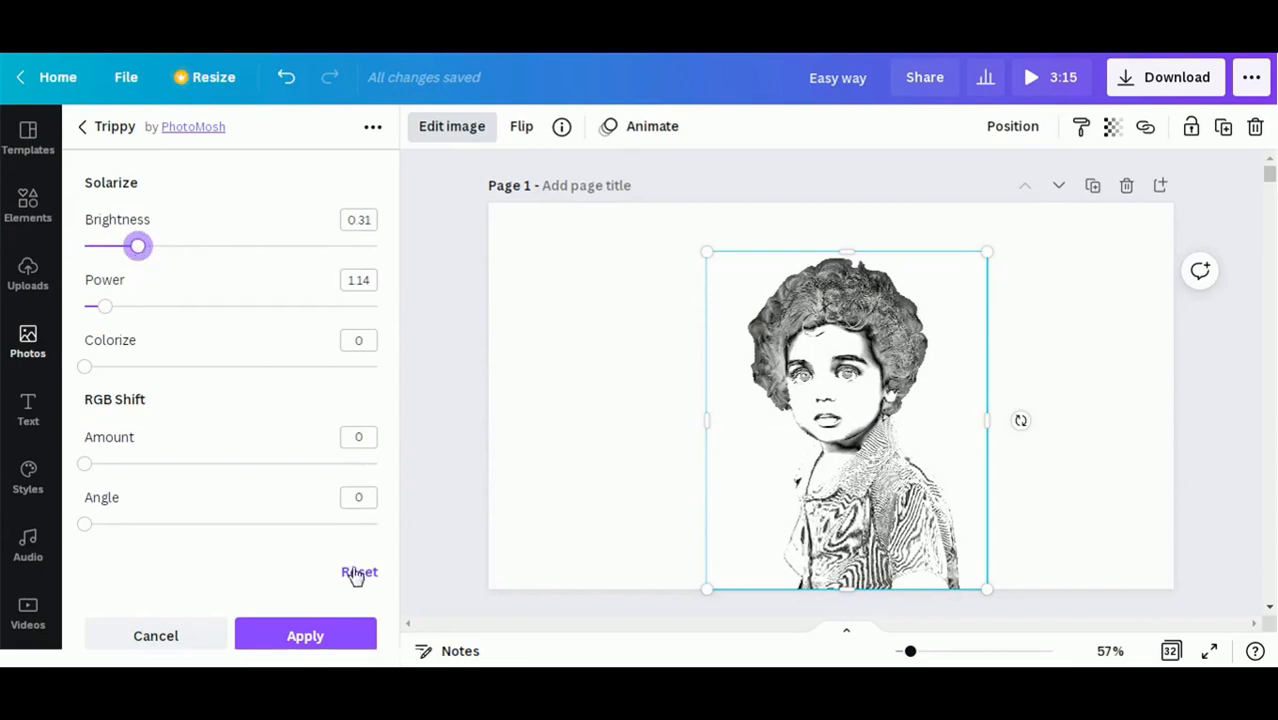
pyautogui.click(310, 640)
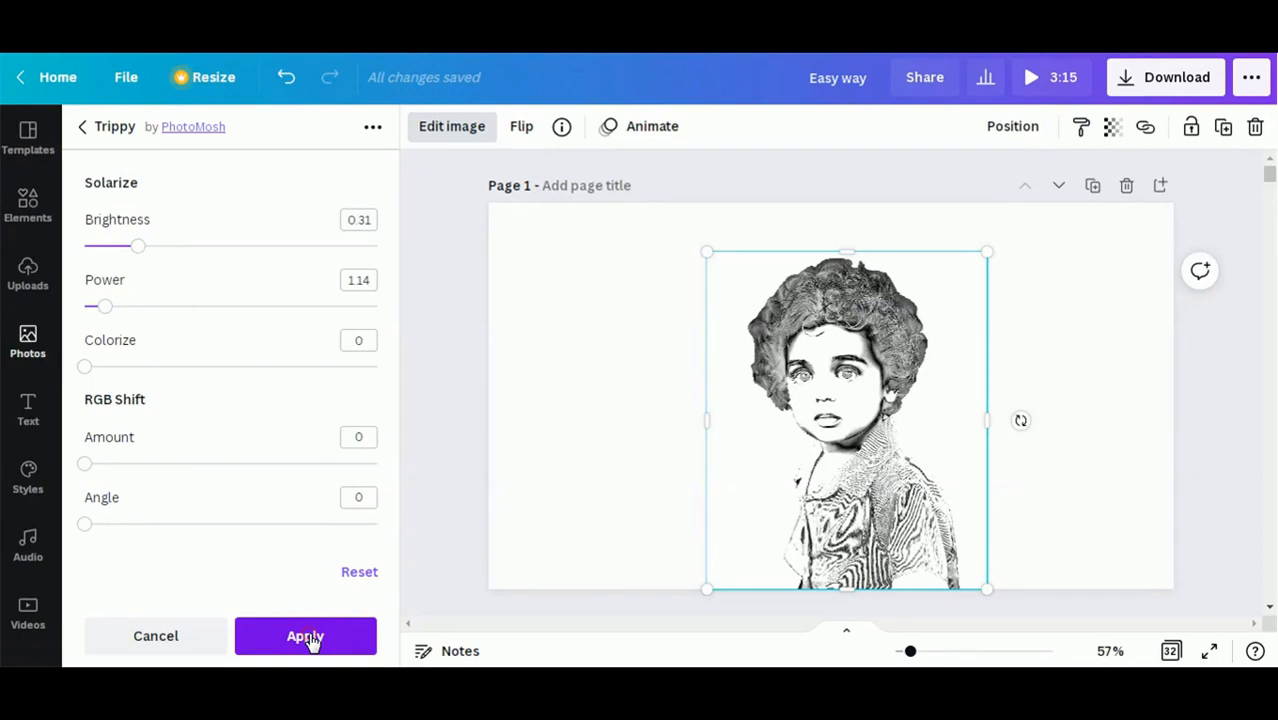
pyautogui.click(311, 638)
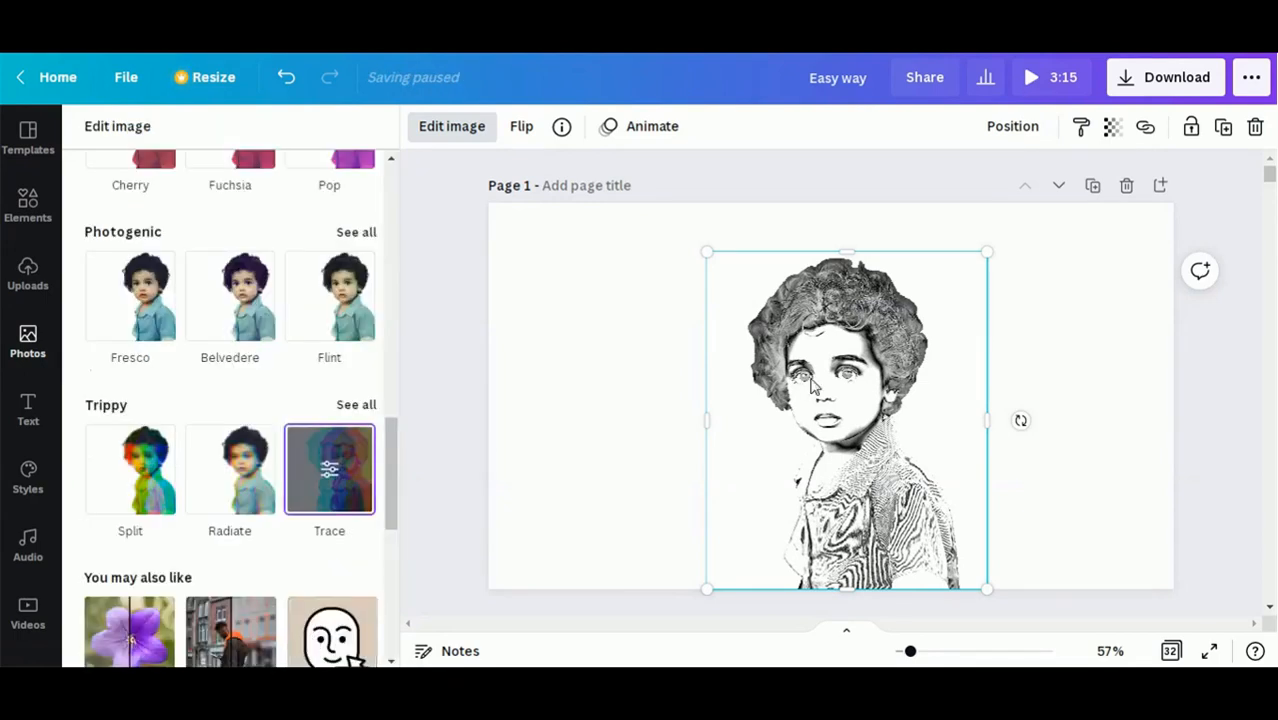
# Set the sketch image's transparency to 95
pyautogui.click(1082, 268)
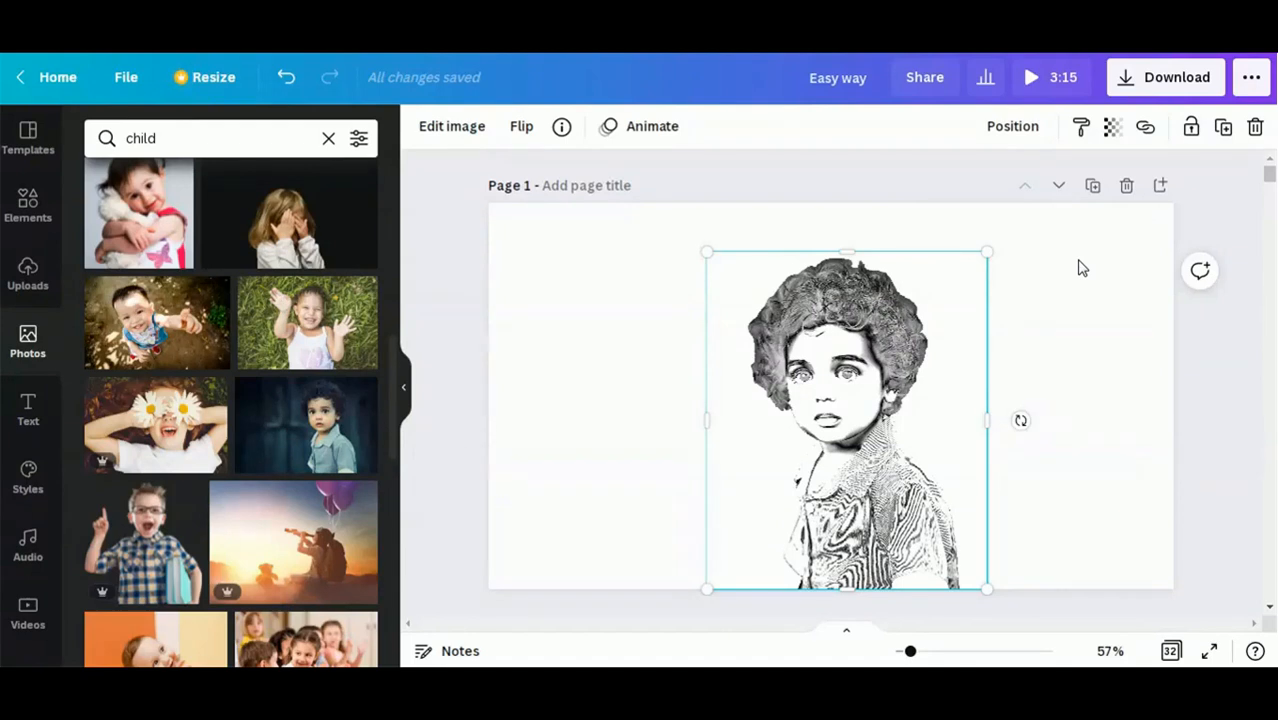
pyautogui.click(1112, 129)
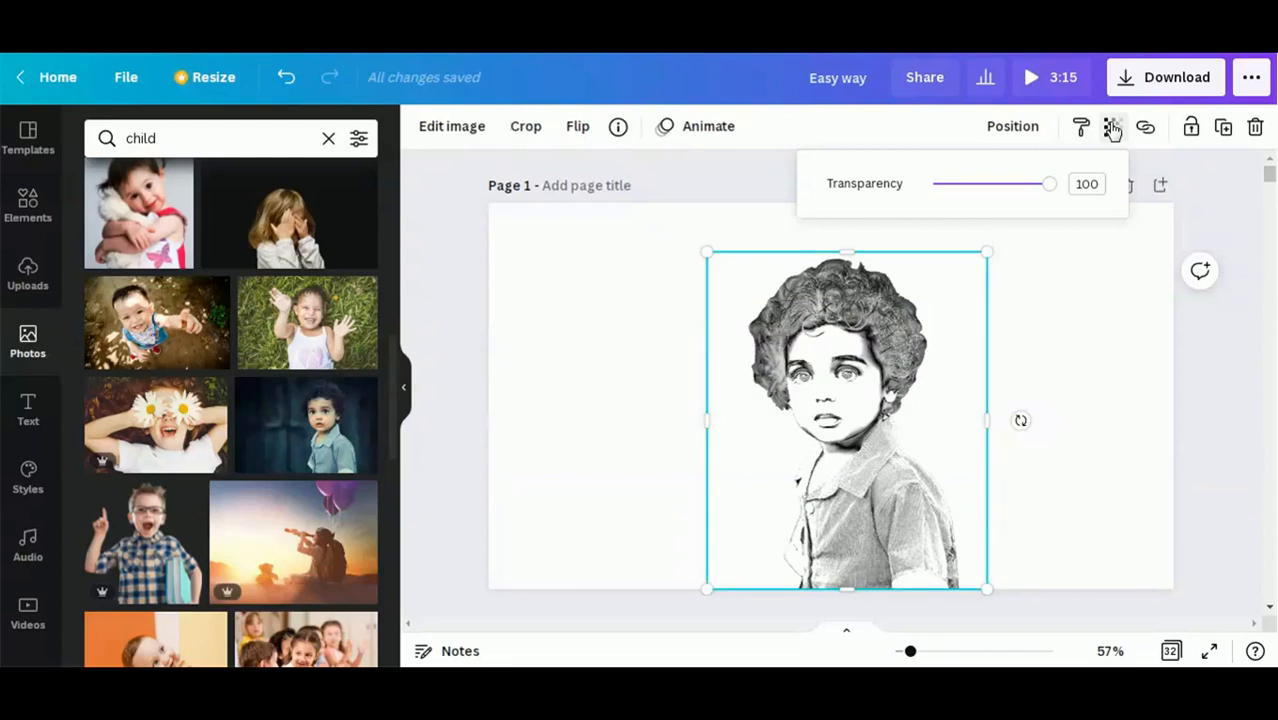
pyautogui.moveTo(1045, 191)
pyautogui.mouseDown()
pyautogui.moveTo(984, 191)
pyautogui.moveTo(1044, 191)
pyautogui.mouseUp()
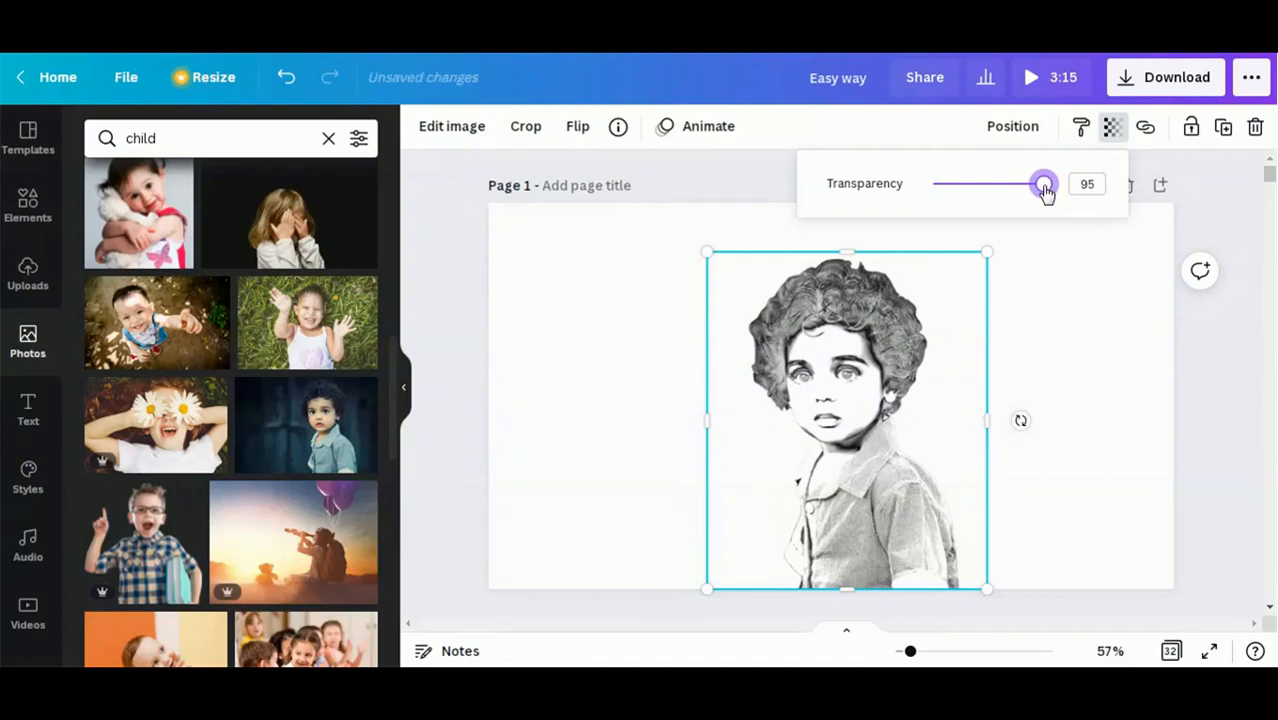
pyautogui.click(1138, 382)
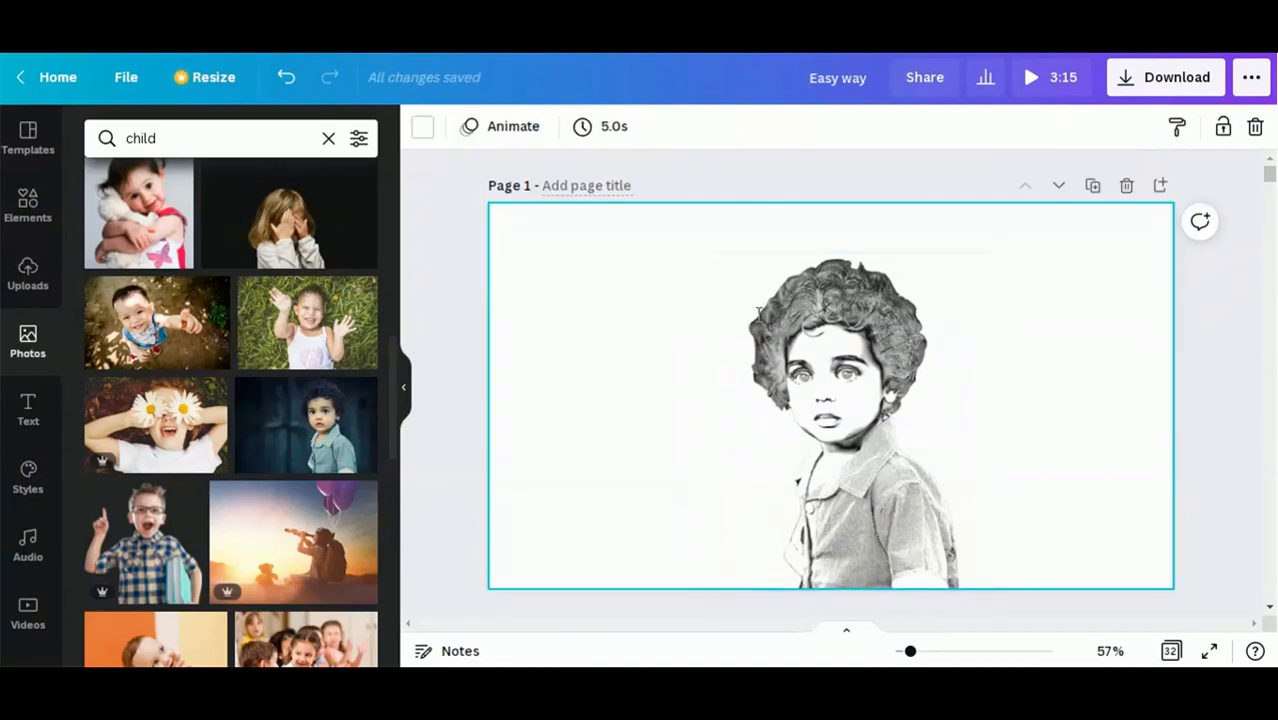
# Open the Adjust settings for the sketch image and set its Blur to -3
pyautogui.click(833, 383)
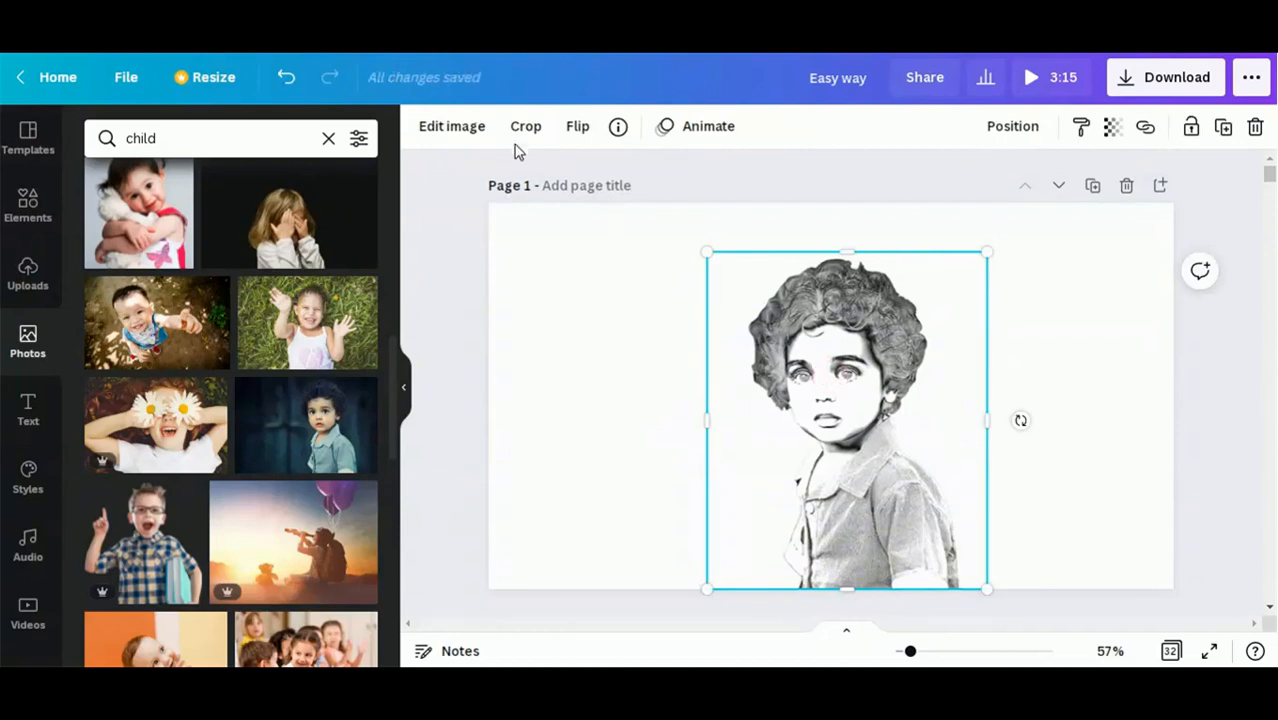
pyautogui.click(452, 127)
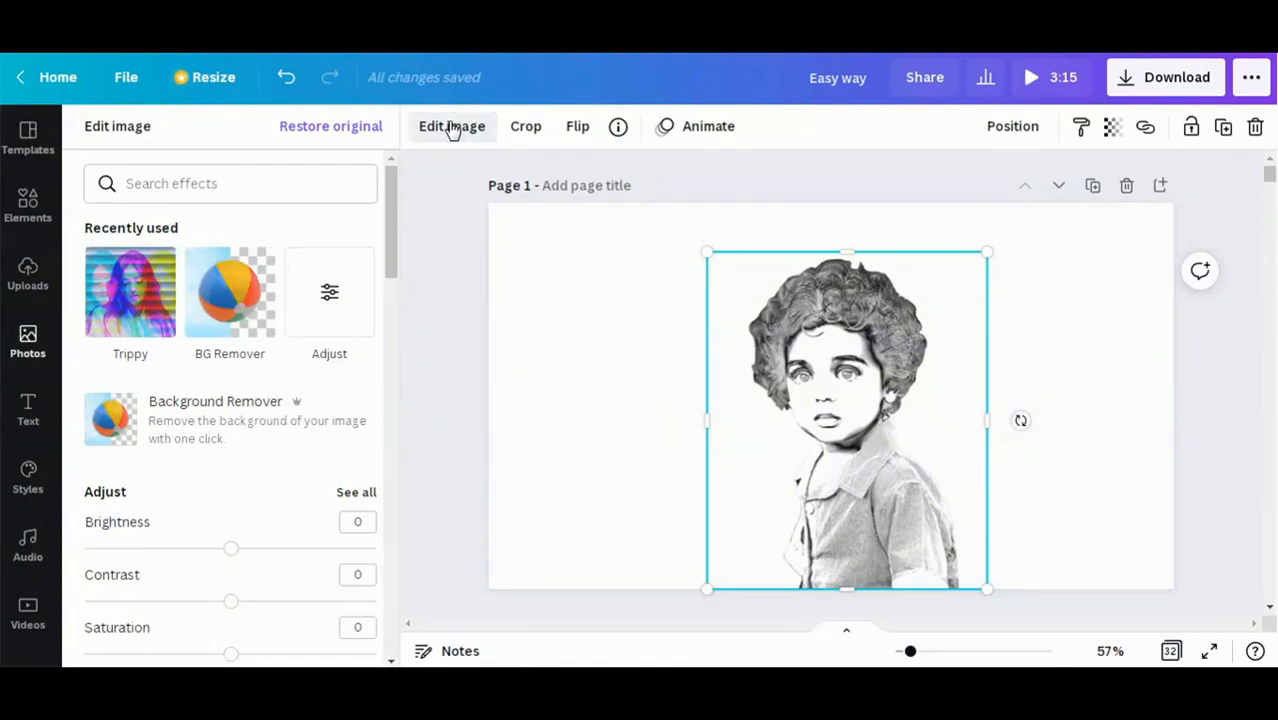
pyautogui.click(329, 300)
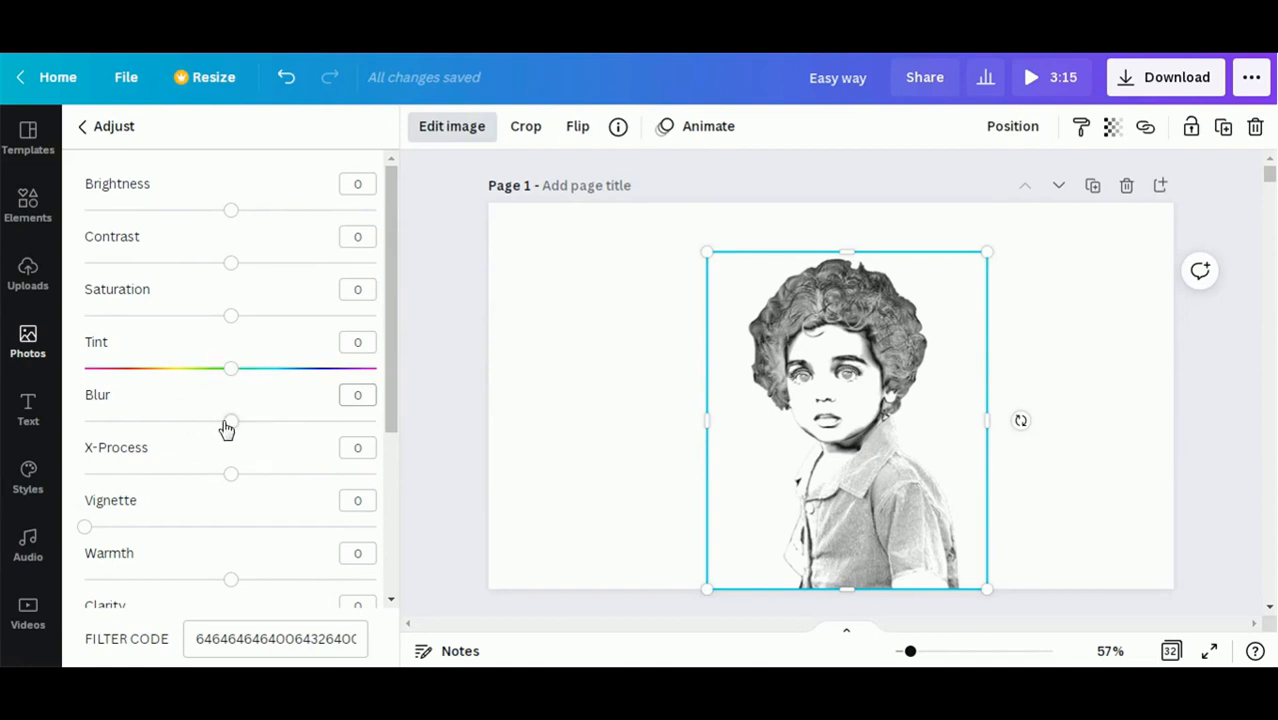
pyautogui.moveTo(226, 428); pyautogui.dragTo(189, 427)
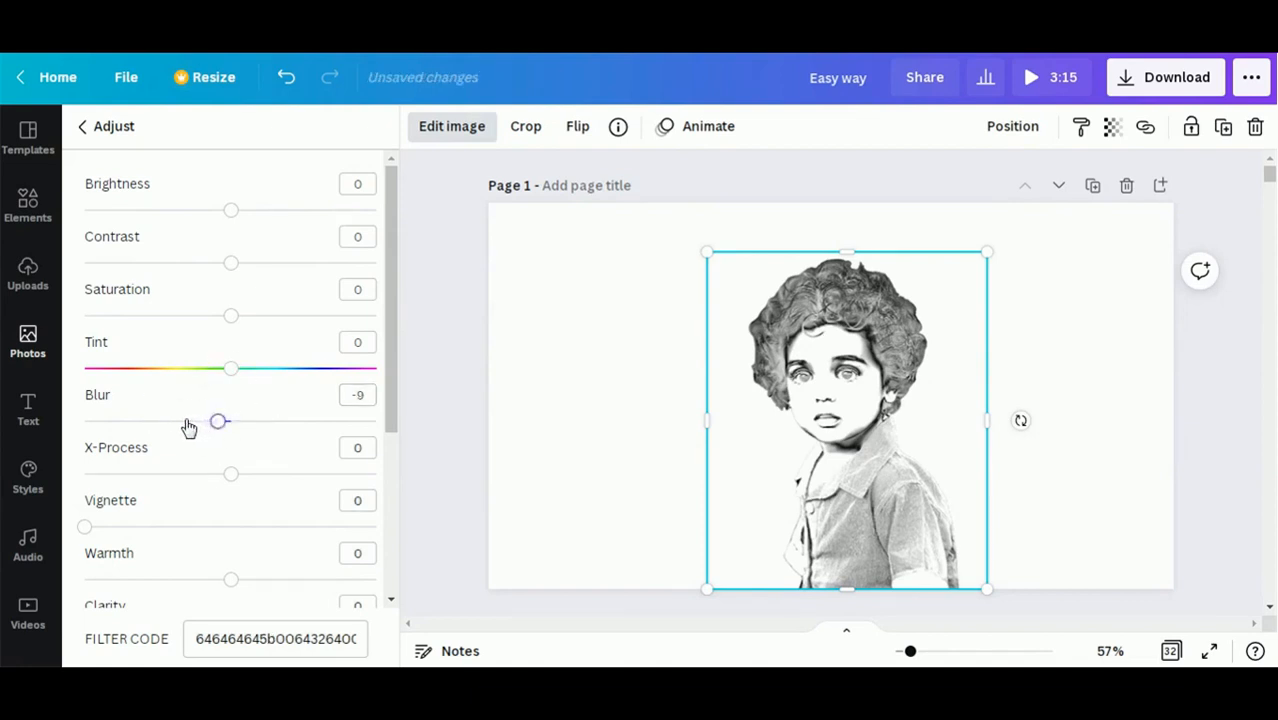
pyautogui.press('Left')
pyautogui.press('Left')
pyautogui.press('Left')
pyautogui.press('Left')
pyautogui.press('Left')
pyautogui.click(119, 410)
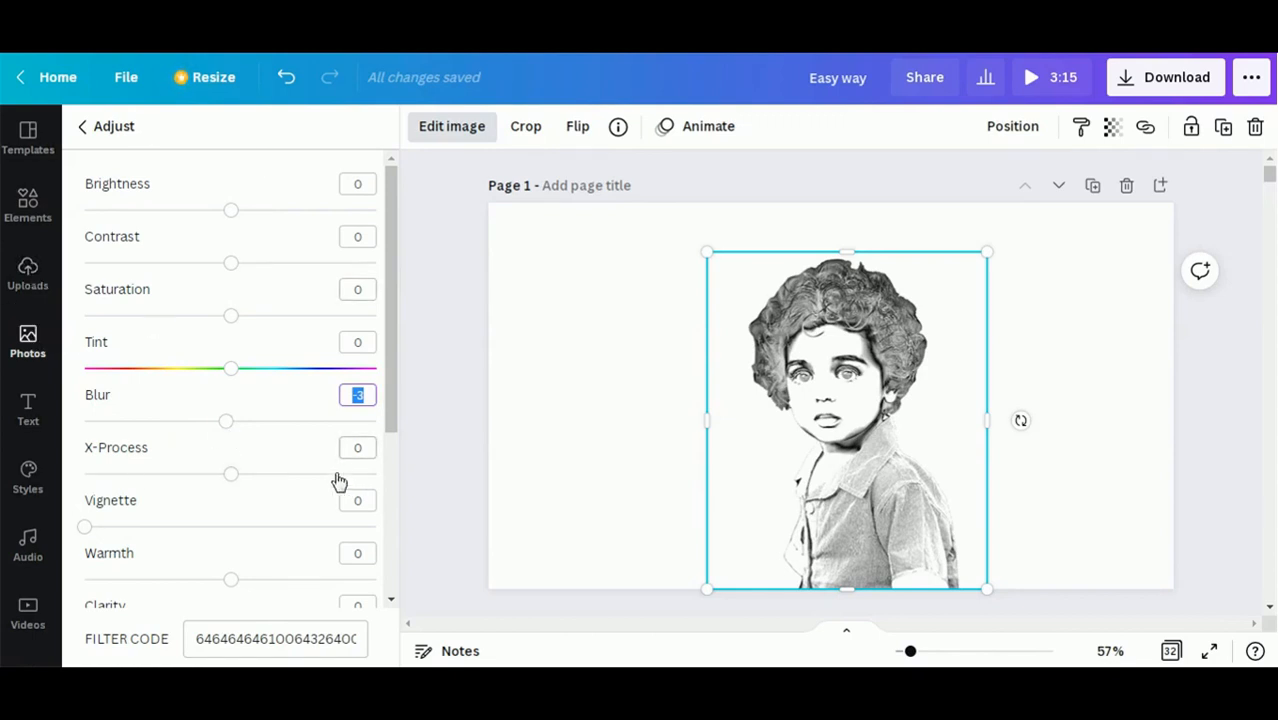
# Sharpen the sketch lines further by lowering Blur to about -38
pyautogui.moveTo(227, 425); pyautogui.dragTo(174, 428)
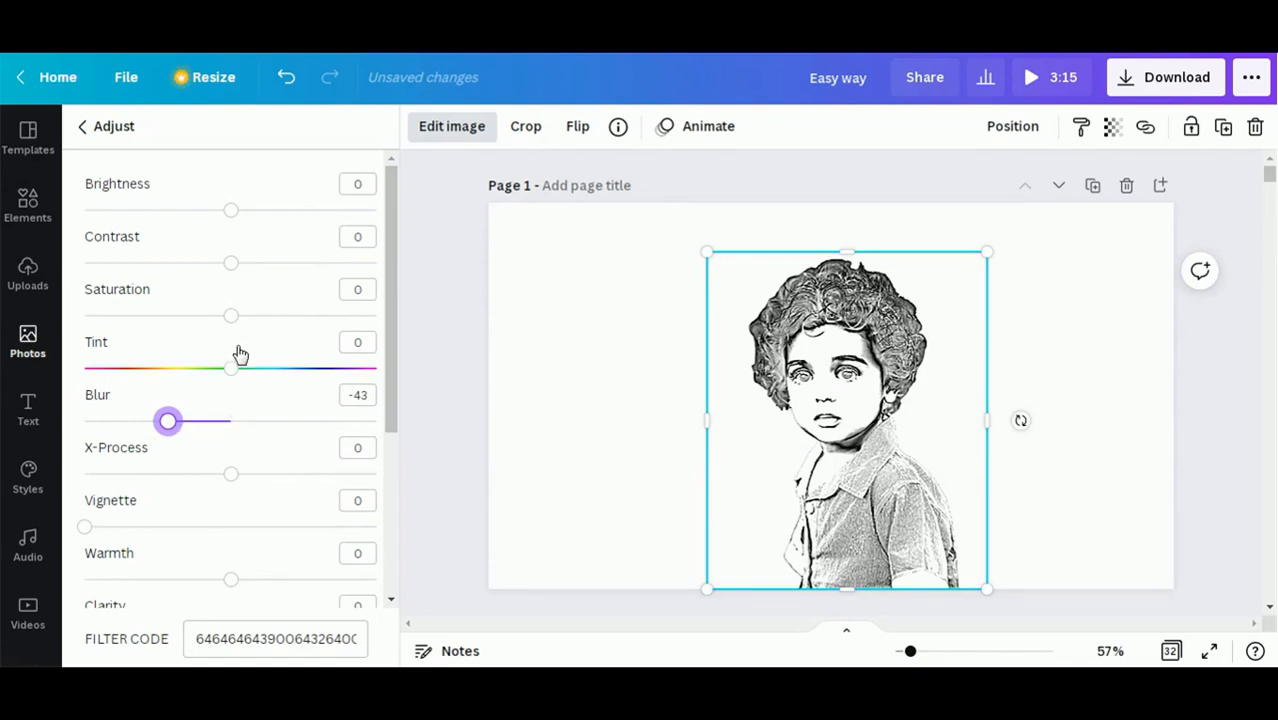
pyautogui.click(200, 419)
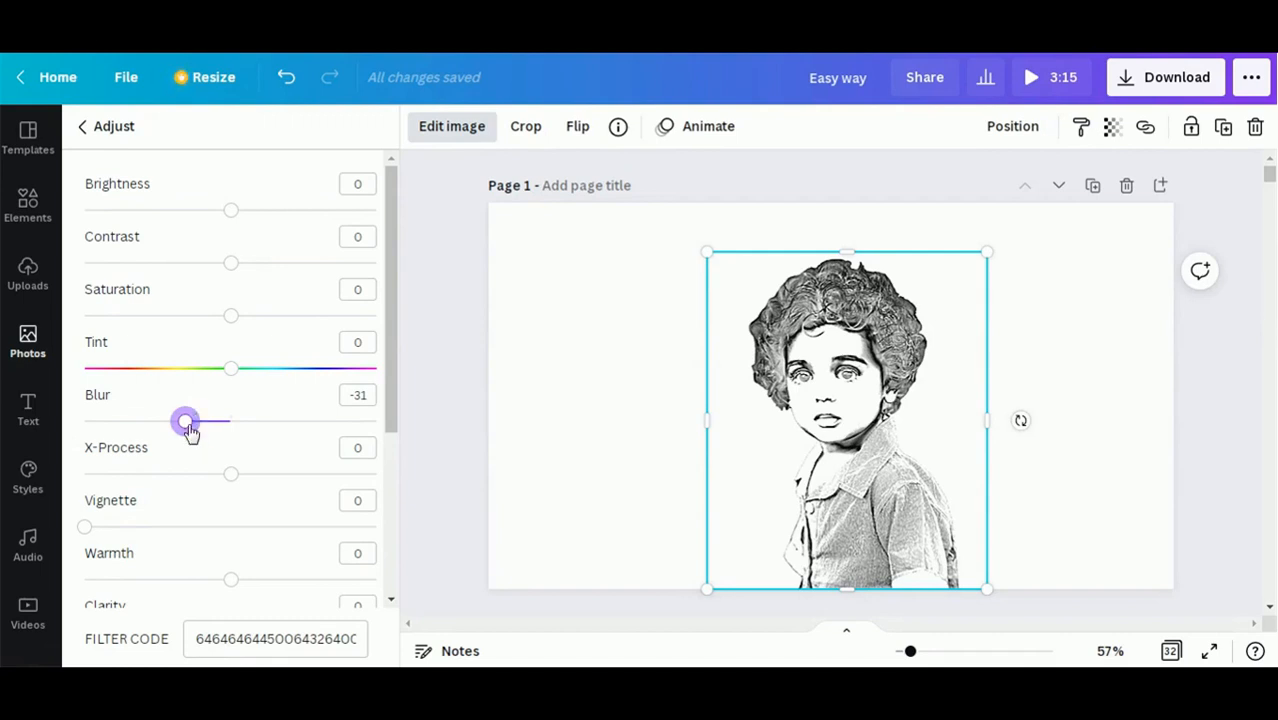
pyautogui.moveTo(190, 428)
pyautogui.mouseDown()
pyautogui.moveTo(242, 421)
pyautogui.moveTo(163, 425)
pyautogui.moveTo(175, 421)
pyautogui.mouseUp()
pyautogui.scroll(-3, 311, 508)
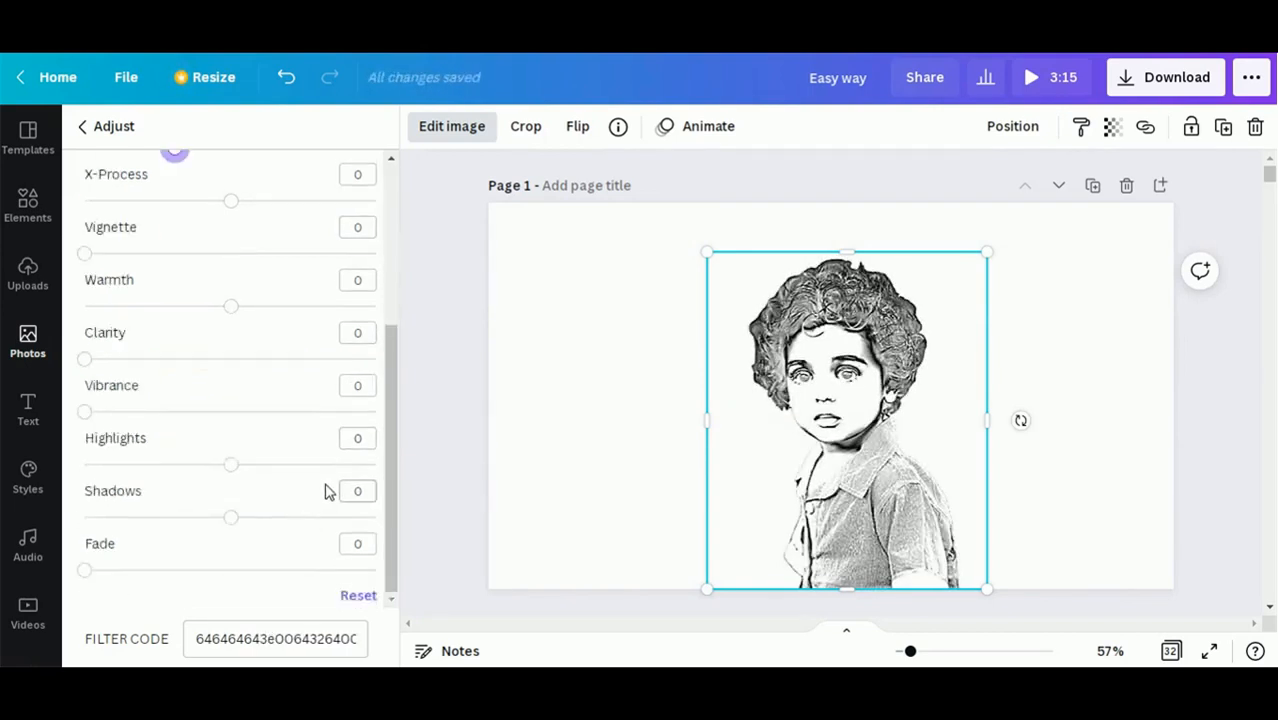
pyautogui.scroll(3, 388, 557)
pyautogui.scroll(-3, 397, 560)
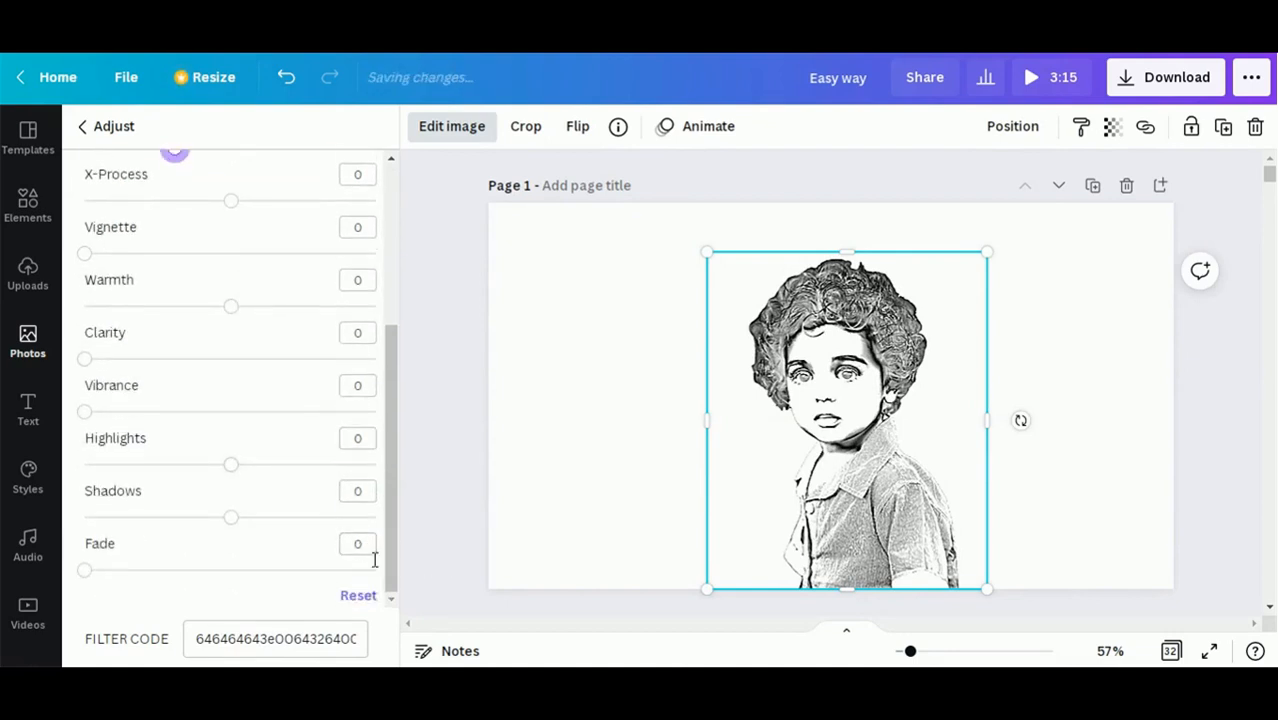